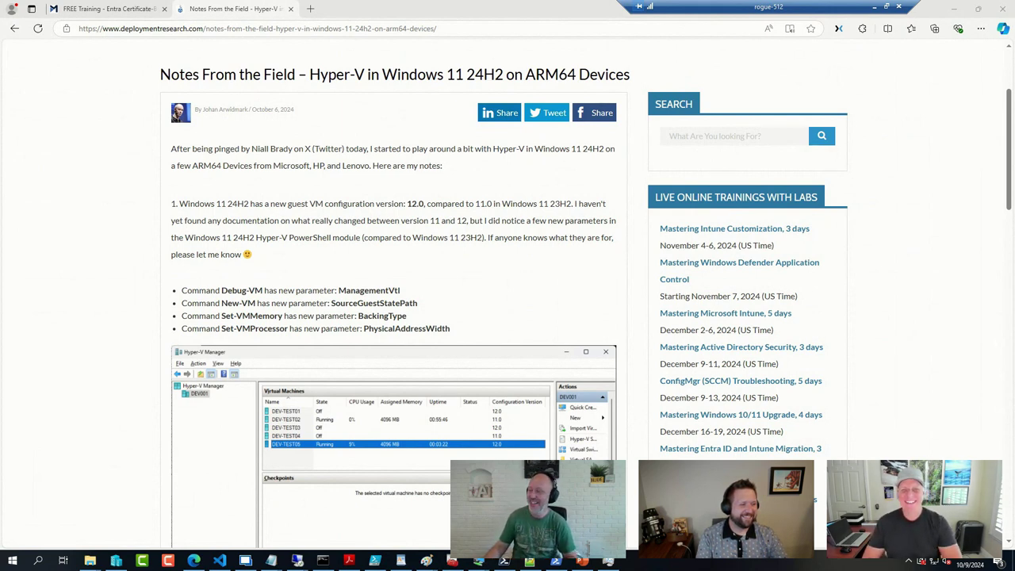
Open intune.microsoft.com in a new Edge tab and sign in with the admin account
{"action": "left_click", "coordinate": [311, 9]}
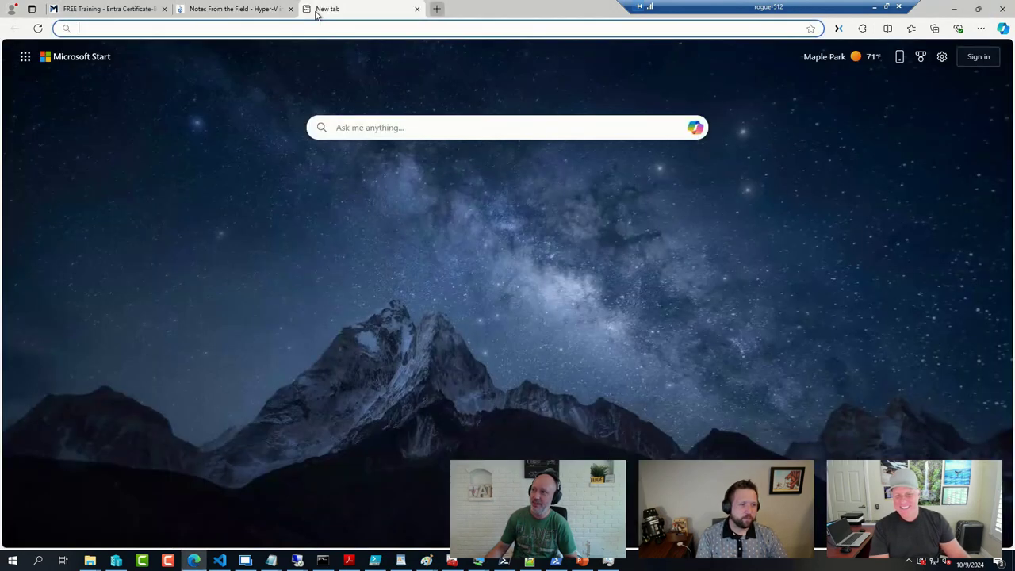
{"action": "type", "text": "intune.microsoft.com"}
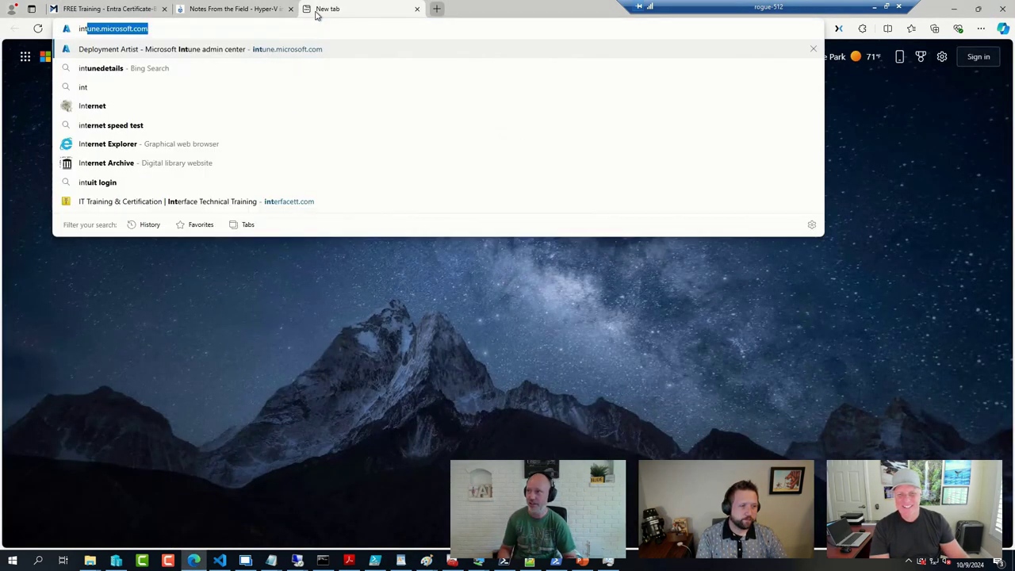
{"action": "key", "text": "Return"}
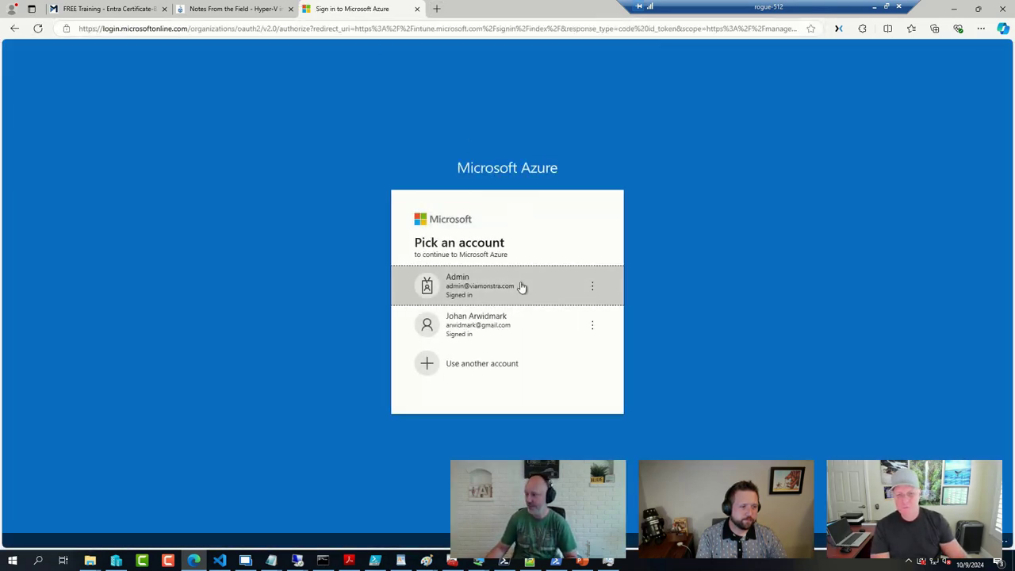
{"action": "left_click", "coordinate": [535, 291]}
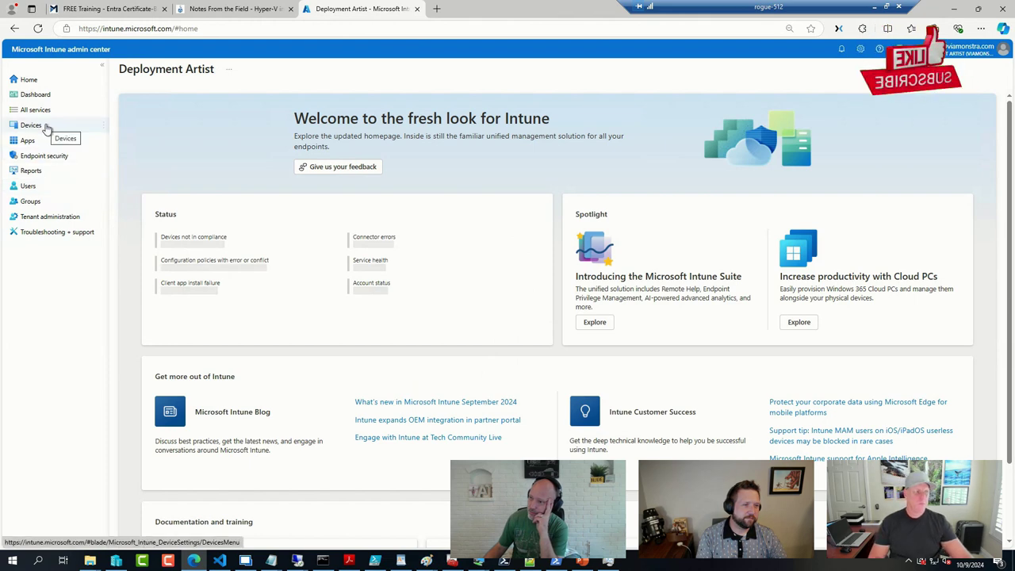
Go to Windows 10 and later updates > Feature updates and open Windows 11 24H2 - Pilot's properties
{"action": "left_click", "coordinate": [46, 128]}
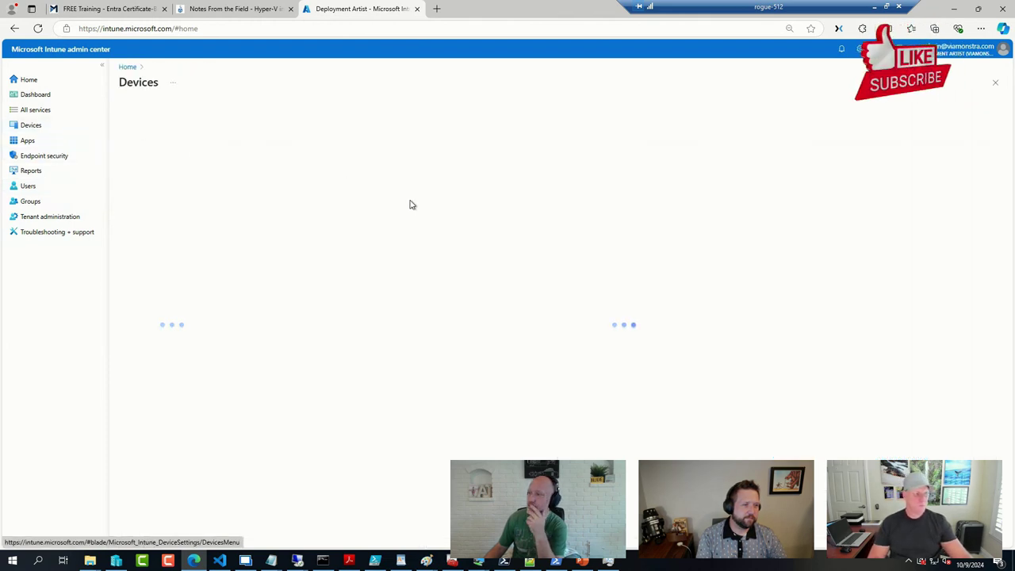
{"action": "left_click", "coordinate": [306, 172]}
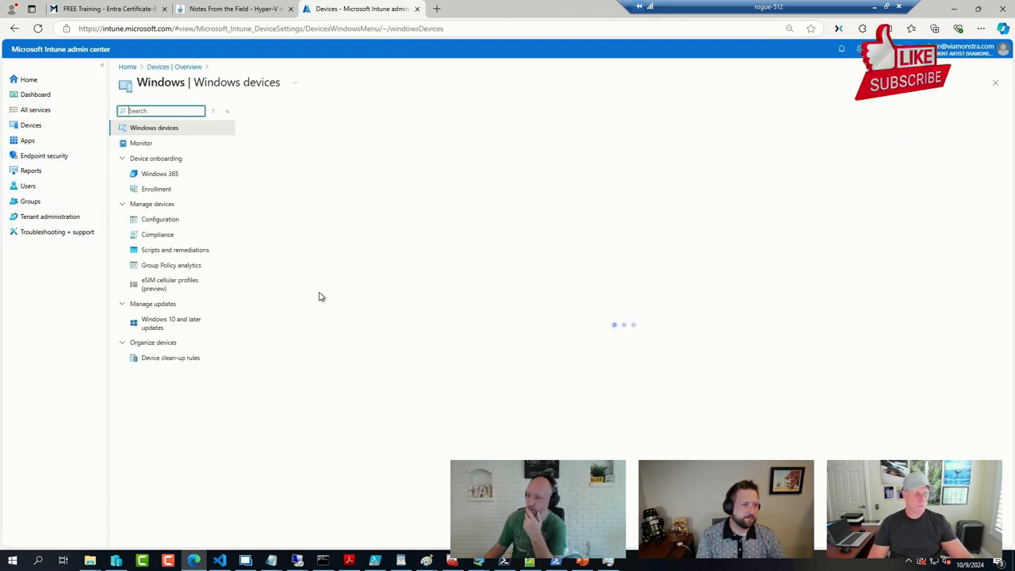
{"action": "left_click", "coordinate": [168, 324]}
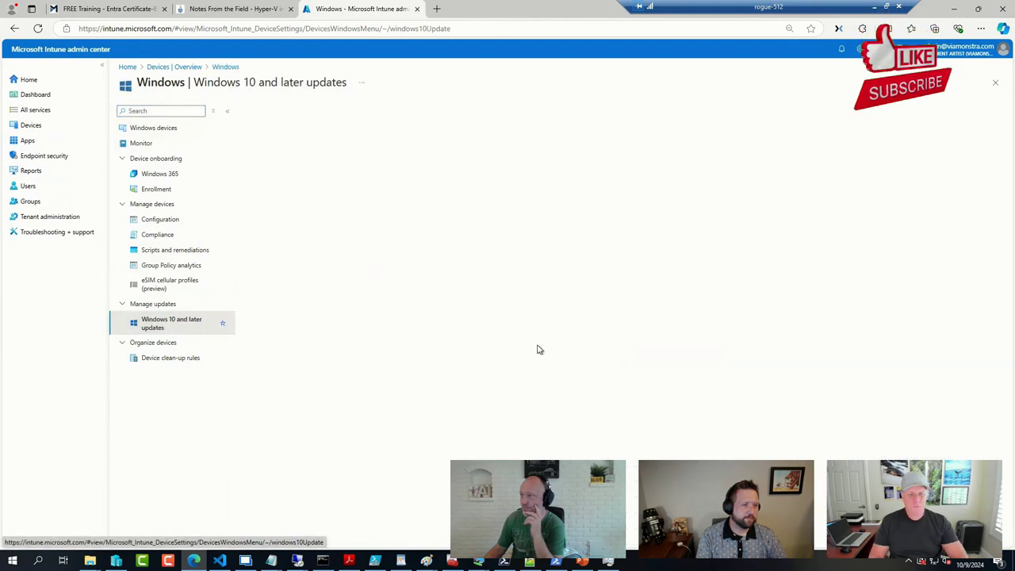
{"action": "left_click", "coordinate": [325, 117]}
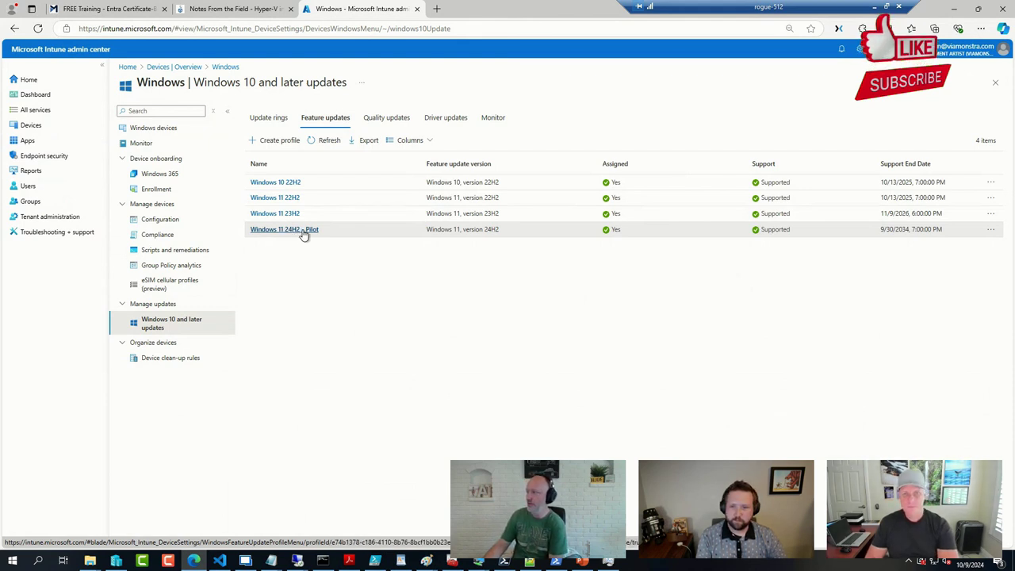
{"action": "left_click", "coordinate": [310, 232]}
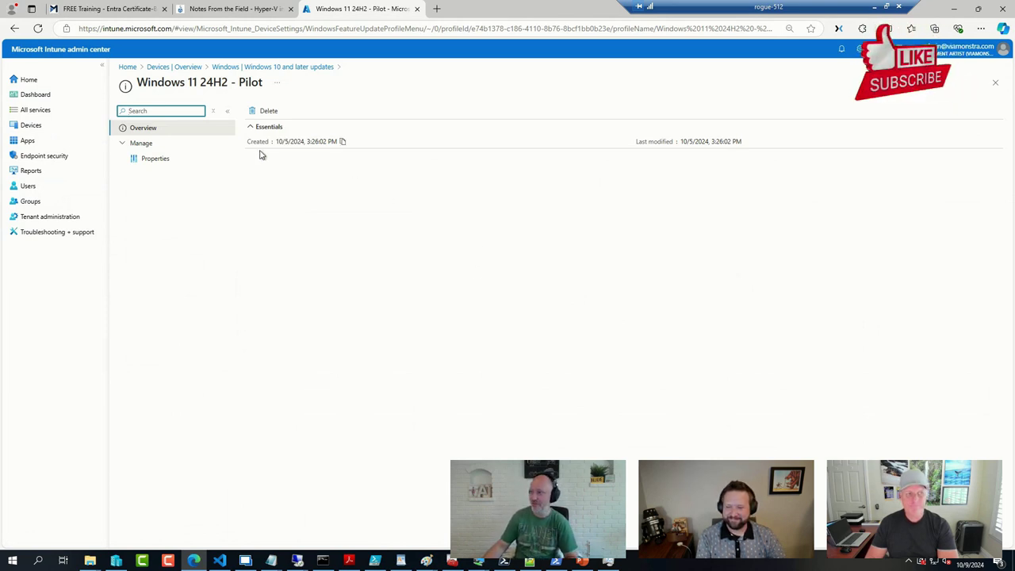
{"action": "left_click", "coordinate": [156, 158]}
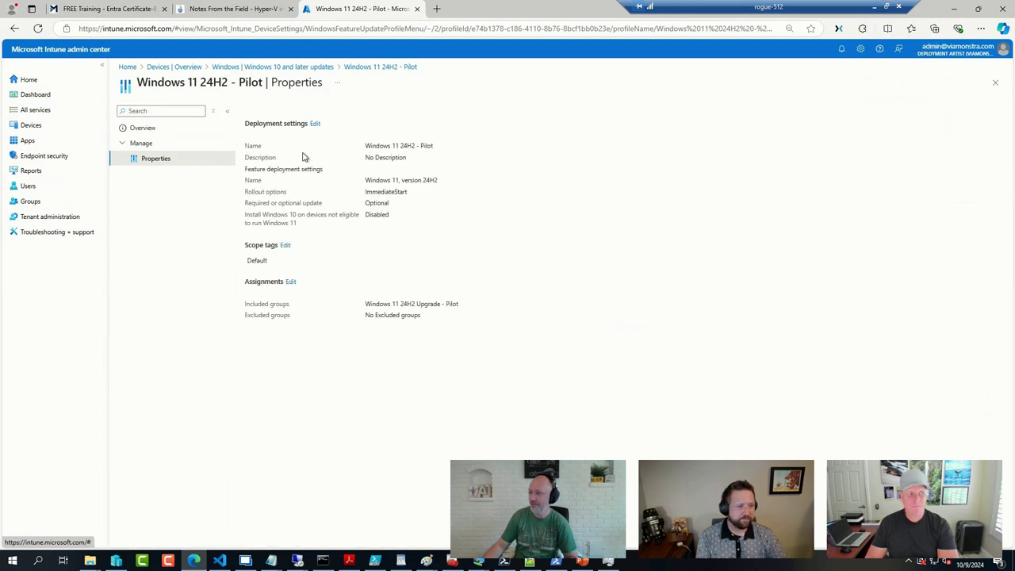
Open the 24H2 Pilot deployment settings and check the feature update versions, keeping 24H2
{"action": "left_click", "coordinate": [315, 124]}
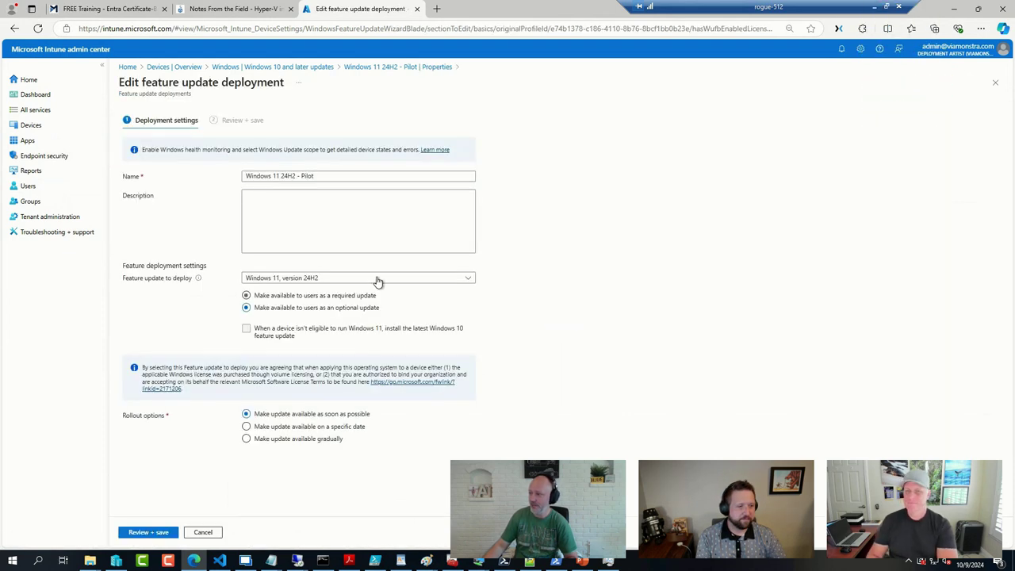
{"action": "left_click", "coordinate": [381, 277]}
{"action": "left_click", "coordinate": [692, 304]}
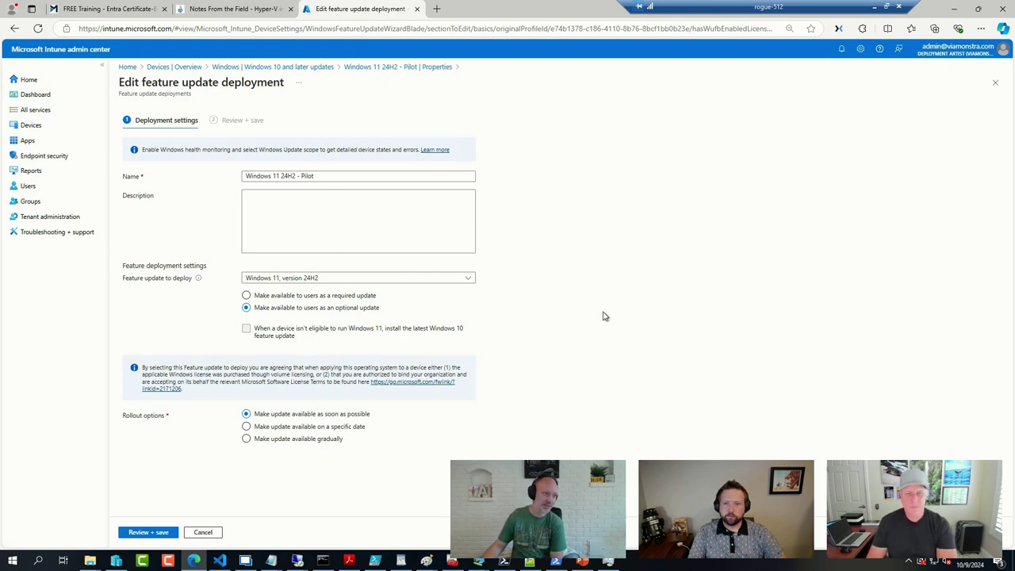
{"action": "left_click", "coordinate": [313, 70]}
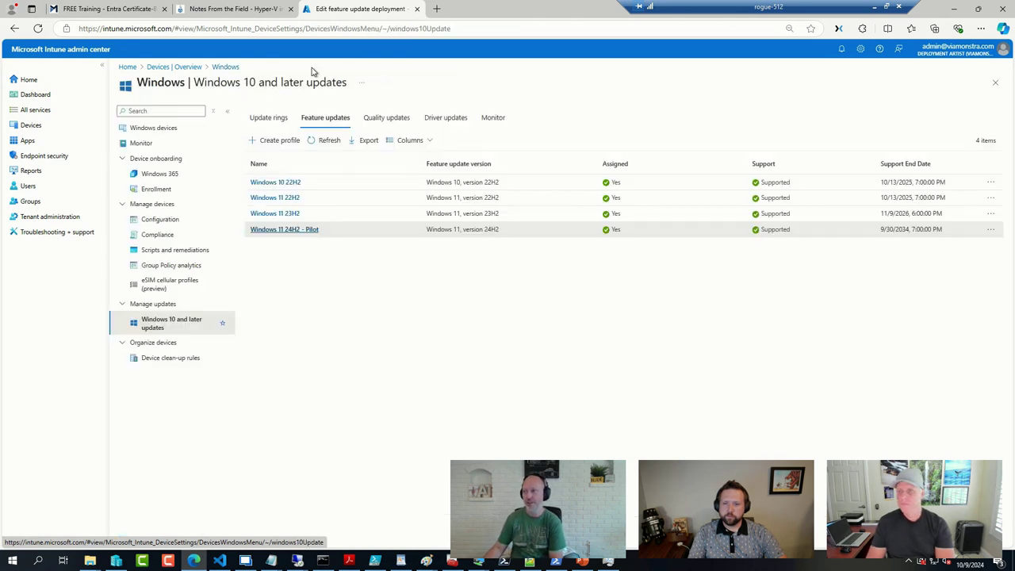
{"action": "left_click", "coordinate": [274, 218]}
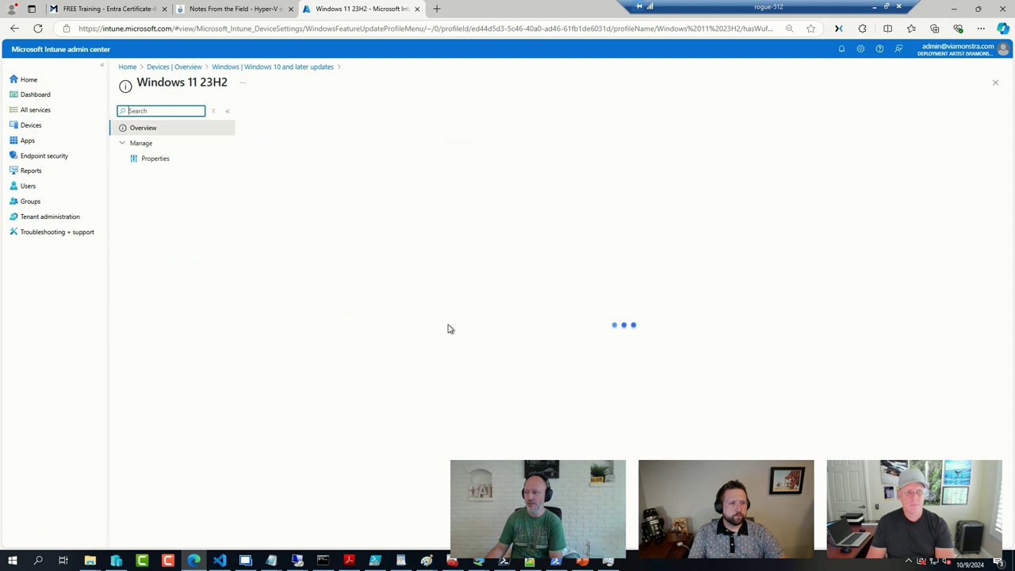
{"action": "left_click", "coordinate": [161, 161]}
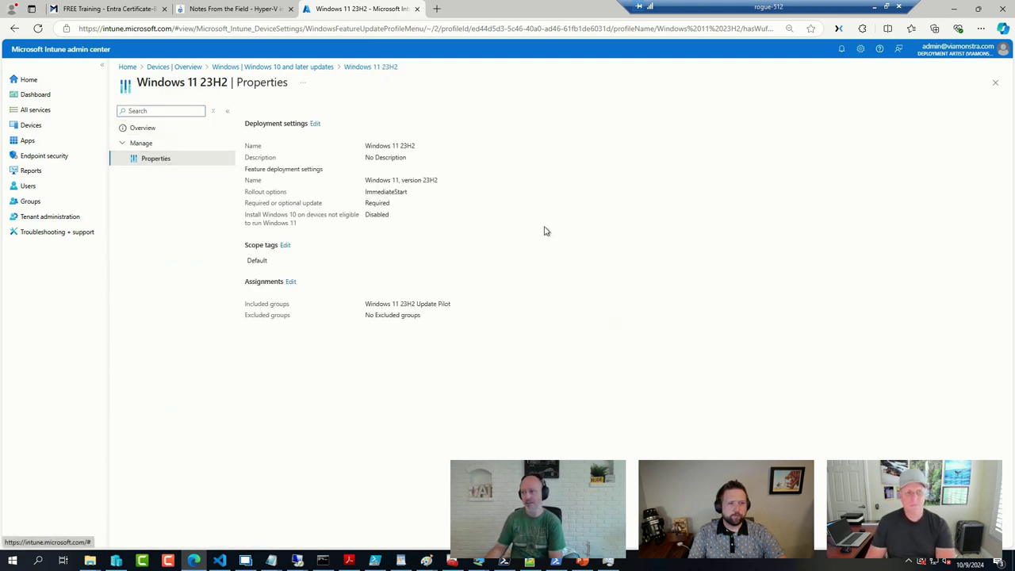
{"action": "left_click", "coordinate": [315, 125]}
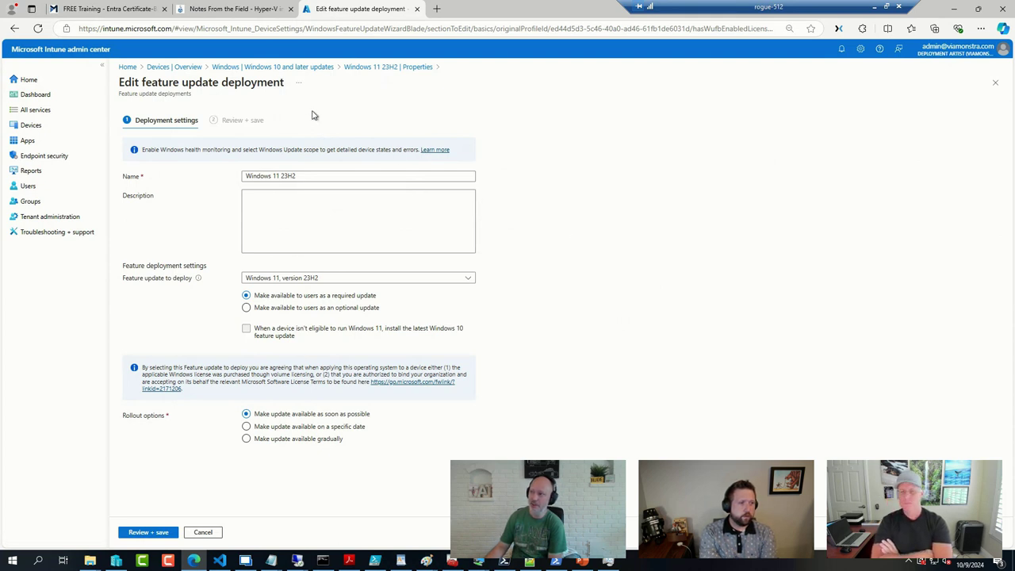
{"action": "left_click", "coordinate": [272, 68]}
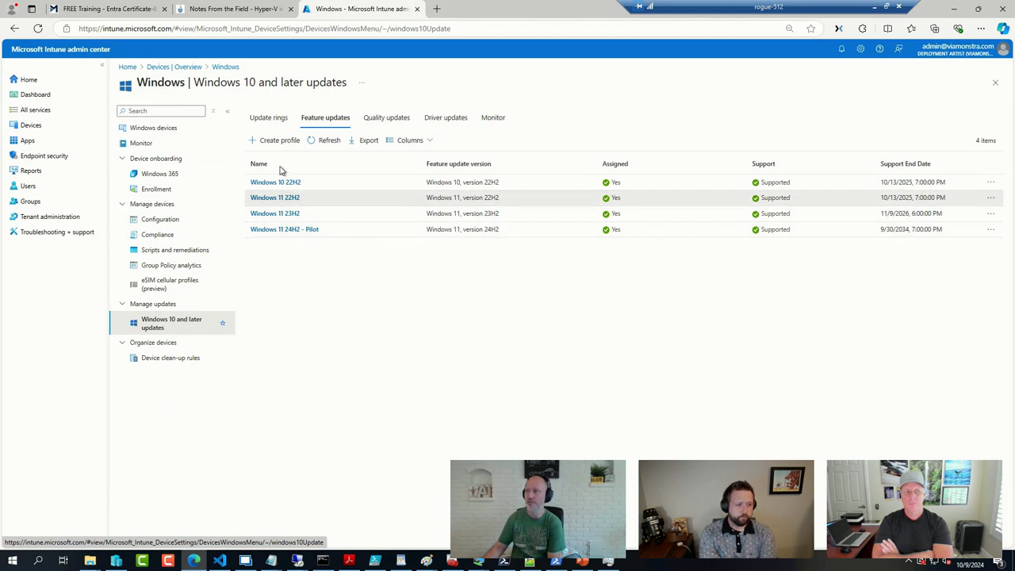
Open the Software Updates - Pilot update ring, backing out of its Basics edit unchanged
{"action": "left_click", "coordinate": [277, 123]}
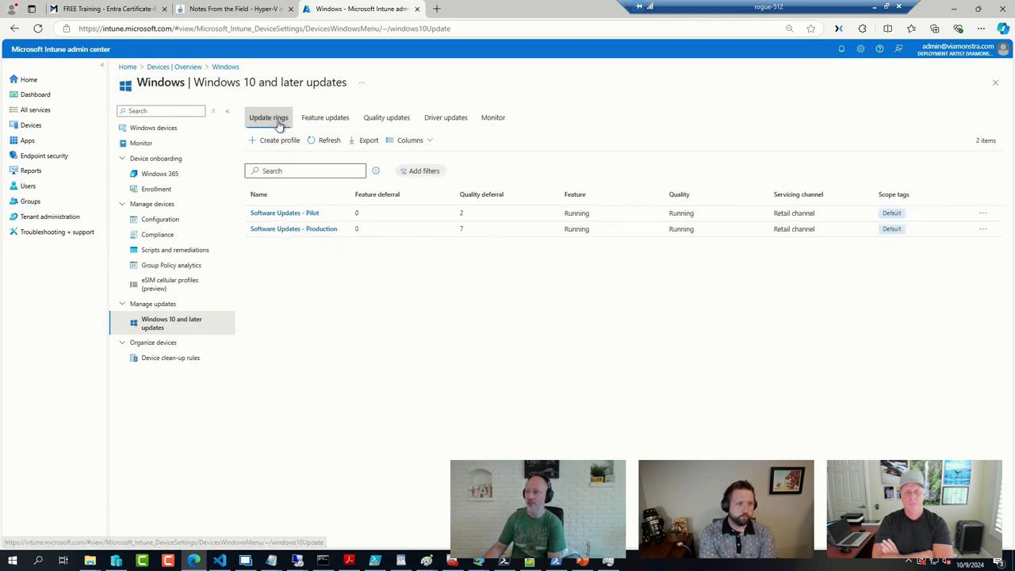
{"action": "left_click", "coordinate": [301, 212]}
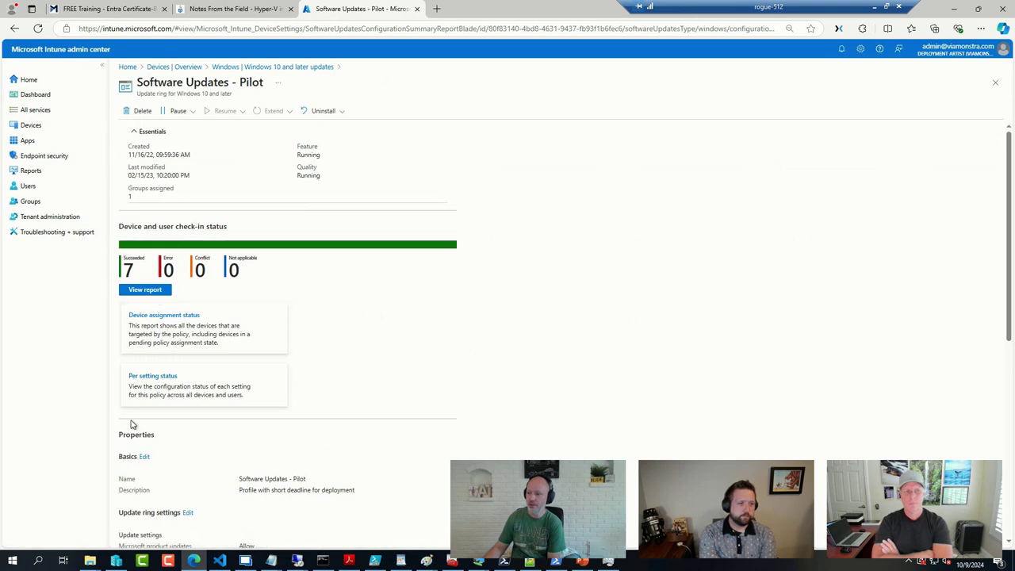
{"action": "left_click", "coordinate": [144, 457]}
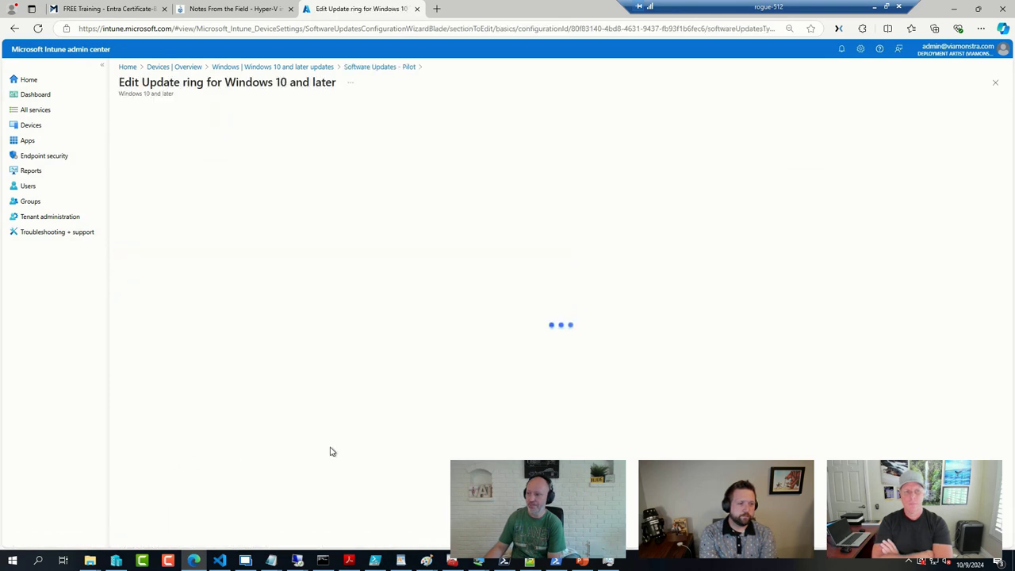
{"action": "left_click", "coordinate": [211, 532]}
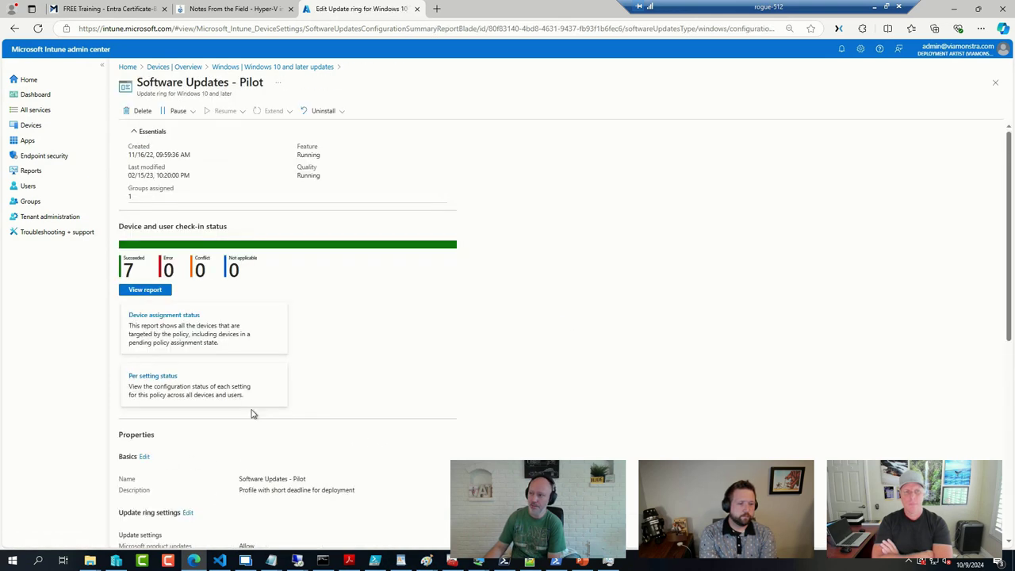
{"action": "scroll", "coordinate": [225, 305], "scroll_direction": "down", "scroll_amount": 3}
Edit the update ring settings and select the 0-day feature update deferral value
{"action": "left_click", "coordinate": [190, 302]}
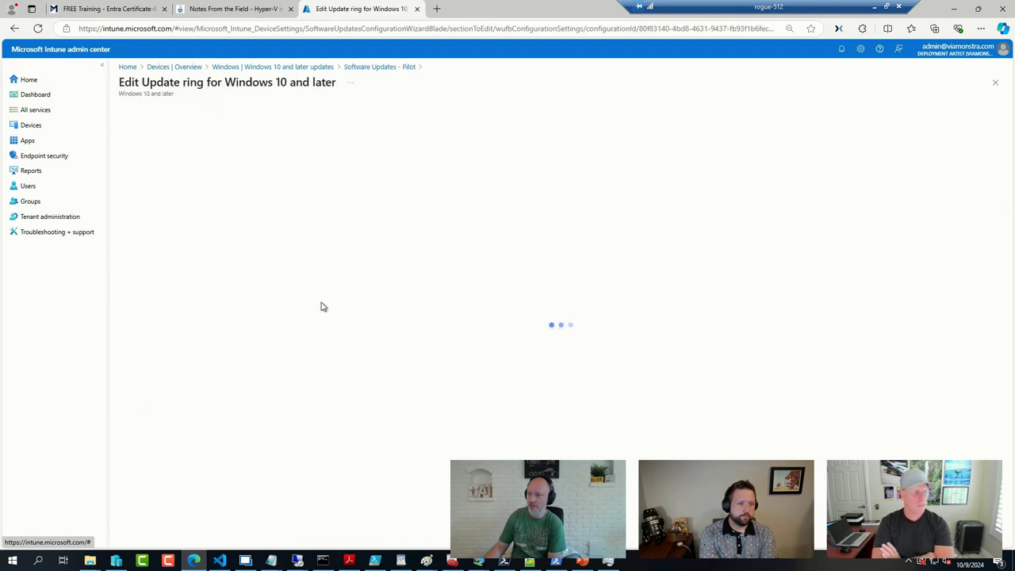
{"action": "double_click", "coordinate": [317, 216]}
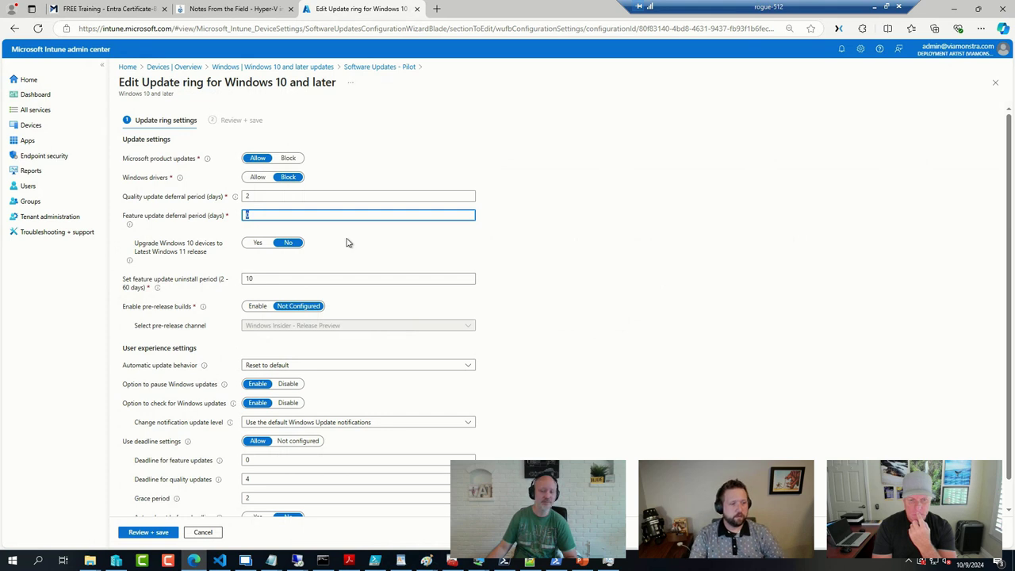
{"action": "left_click", "coordinate": [303, 217]}
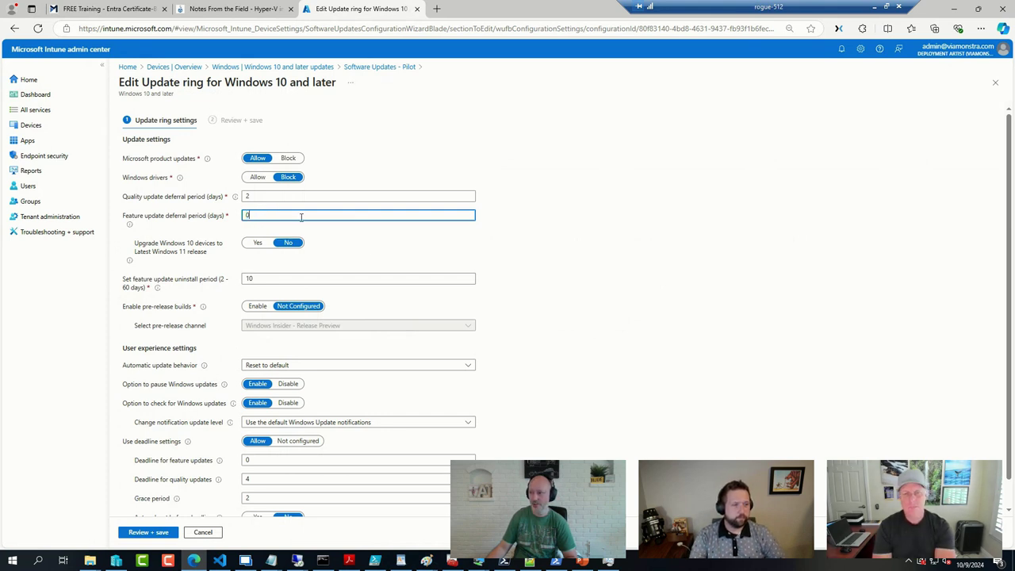
{"action": "double_click", "coordinate": [313, 218]}
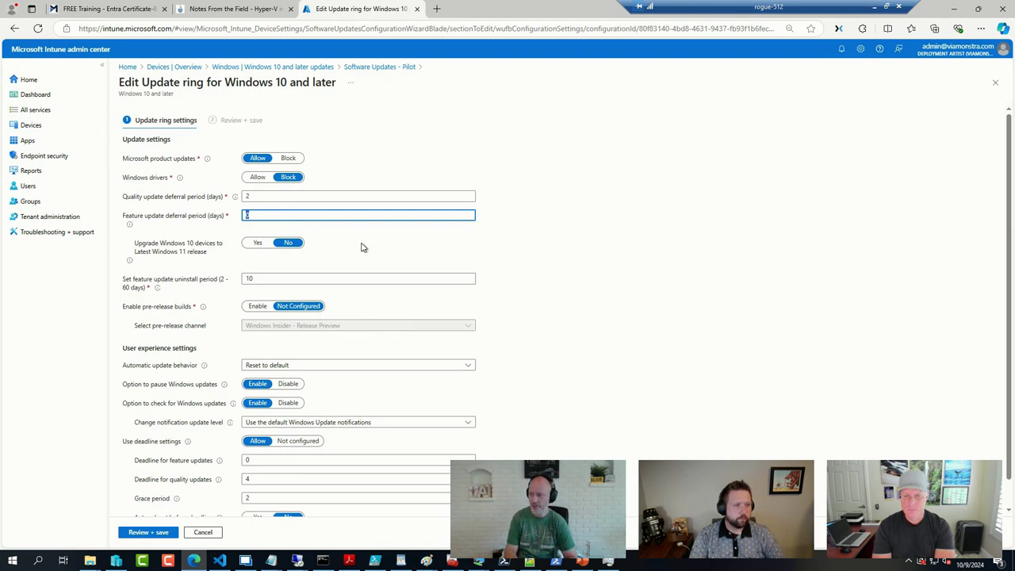
Commit 366 days, see the range error, and correct the feature update deferral to 365
{"action": "key", "text": "Tab"}
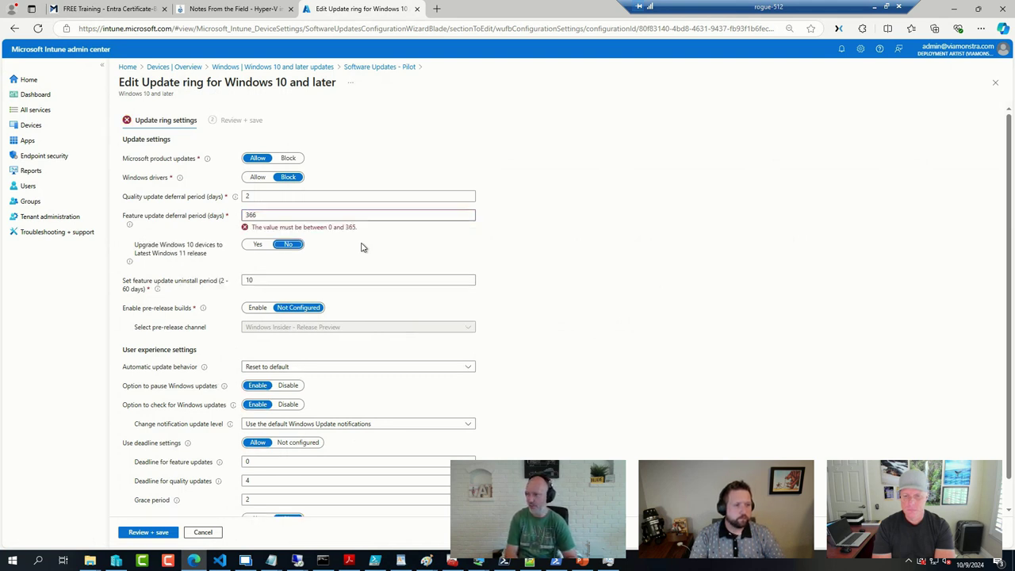
{"action": "left_click", "coordinate": [291, 212]}
{"action": "key", "text": "BackSpace"}
{"action": "type", "text": "5"}
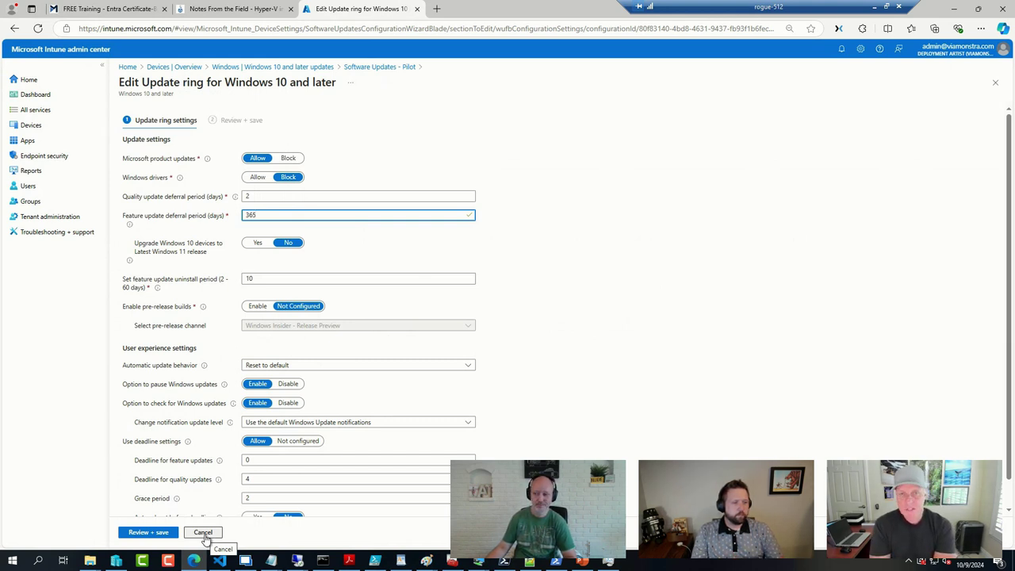
Cancel the update ring edit and confirm discarding the 365-day change
{"action": "left_click", "coordinate": [204, 533]}
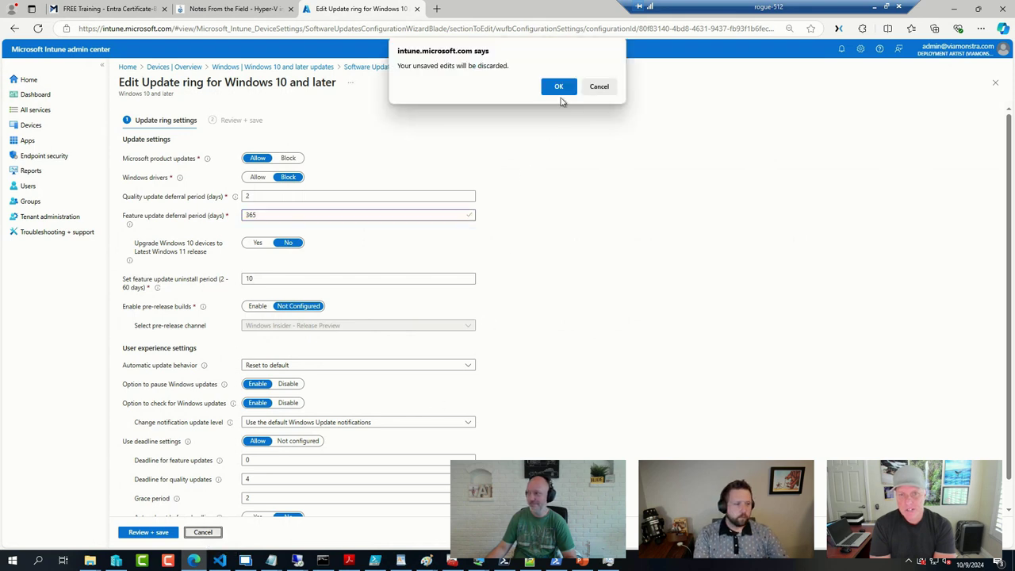
{"action": "left_click", "coordinate": [558, 87]}
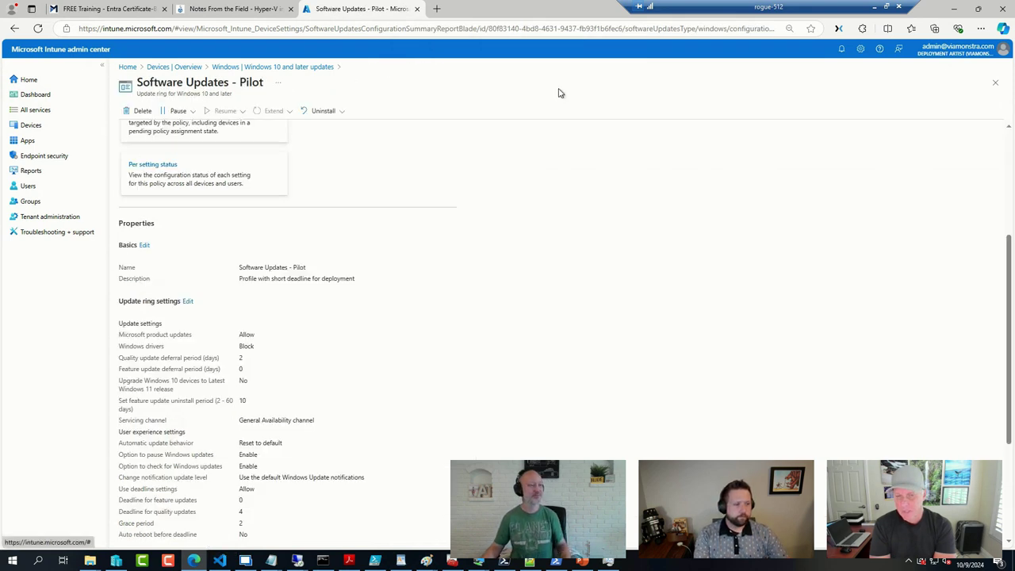